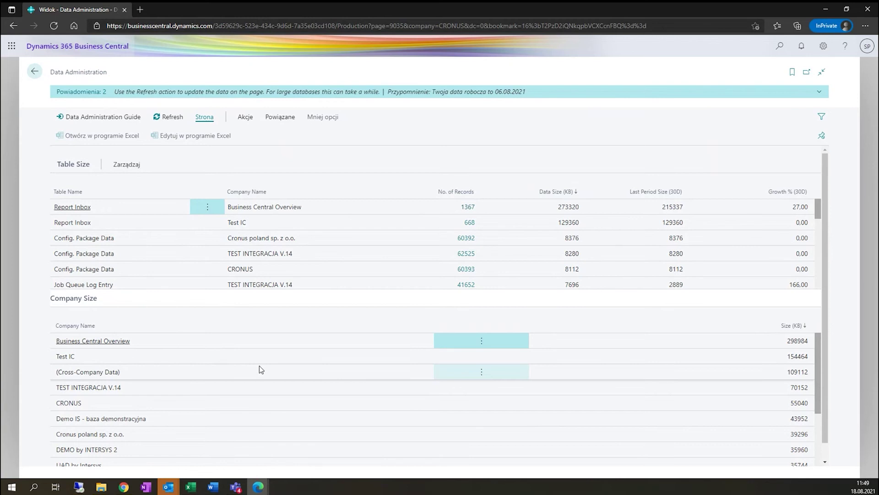
Review the filters of the Delete Sales Orders cleanup for invoiced documents and close the request without running it.
left_click(248, 119)
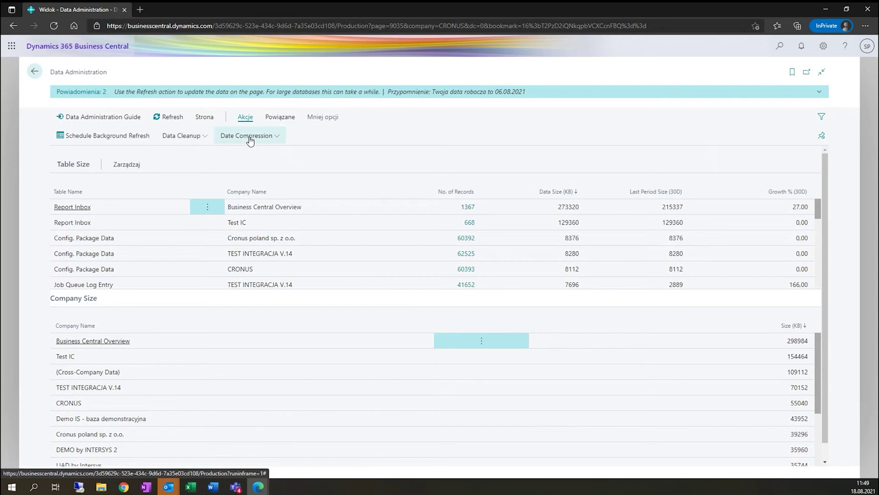
left_click(207, 138)
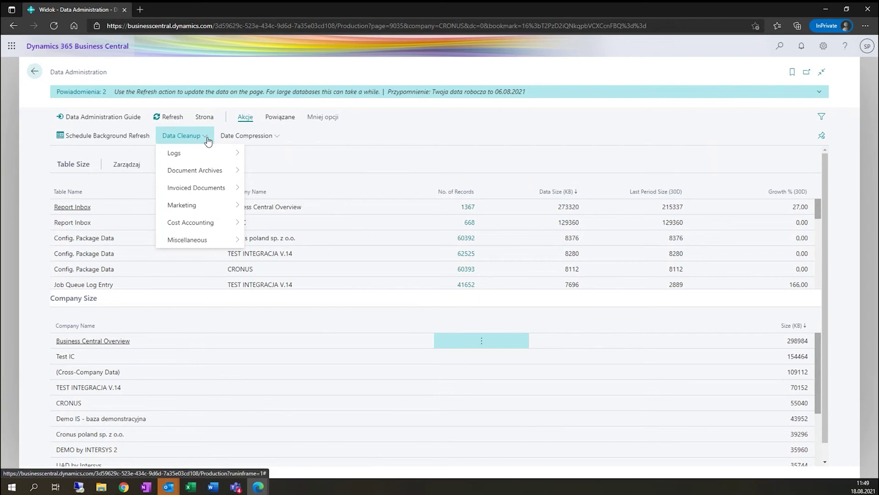
mouse_move(211, 172)
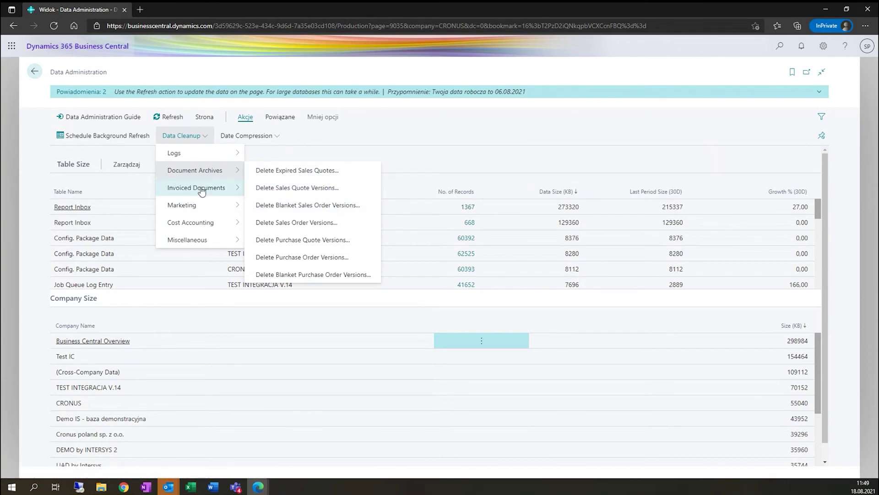
mouse_move(203, 189)
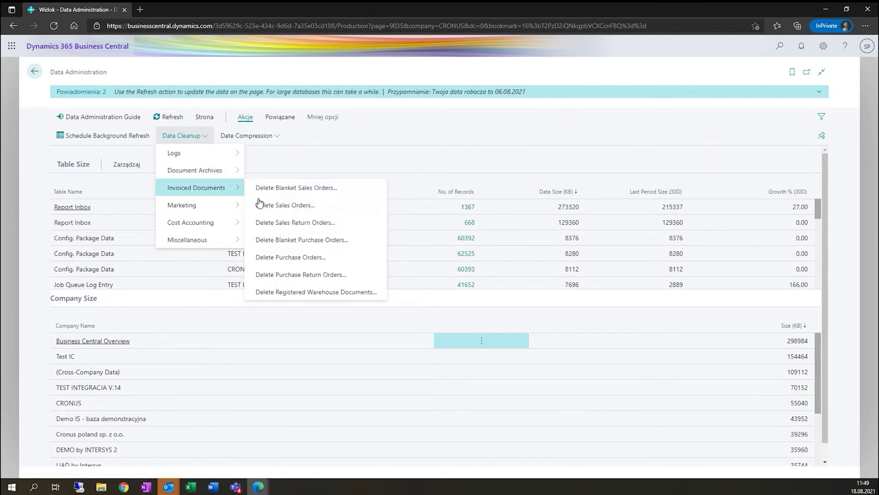
left_click(324, 207)
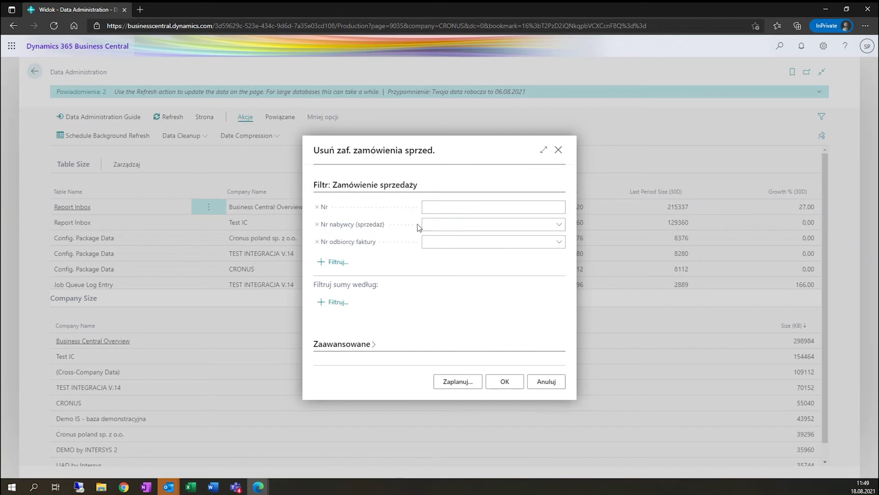
left_click(426, 229)
left_click(547, 382)
Review the options of the date compression request for G/L Entries and close it without running it.
left_click(267, 139)
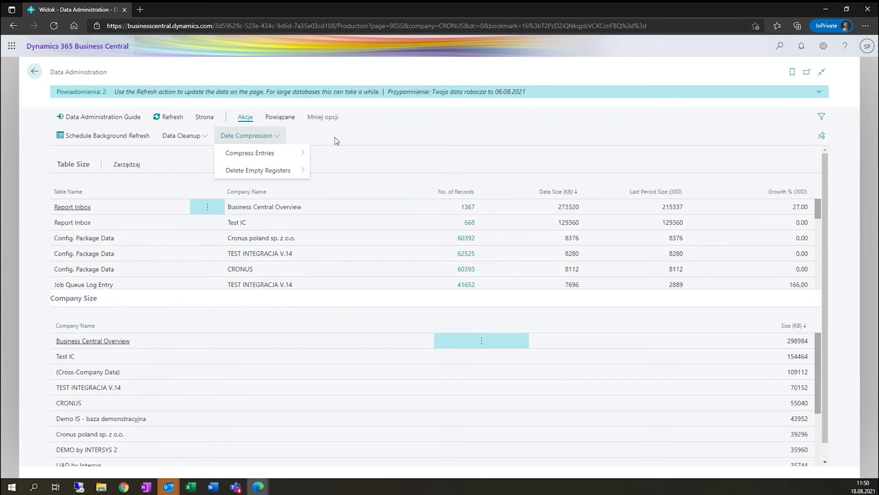
mouse_move(300, 154)
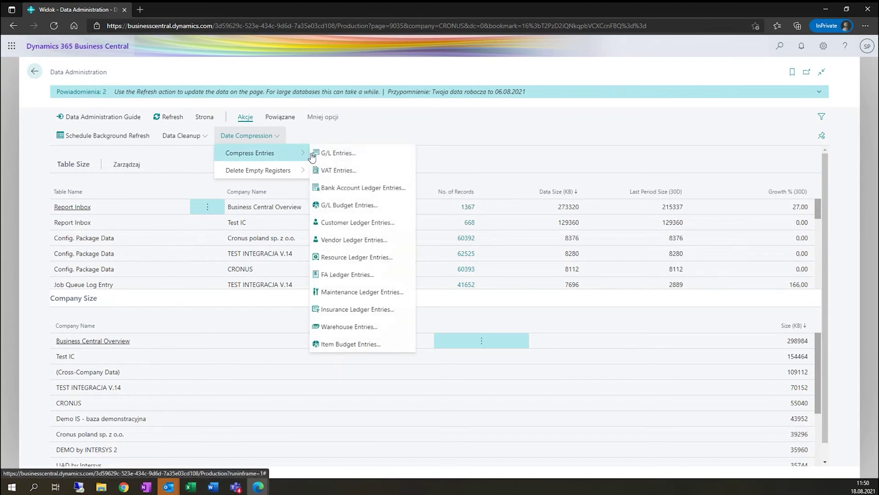
left_click(352, 154)
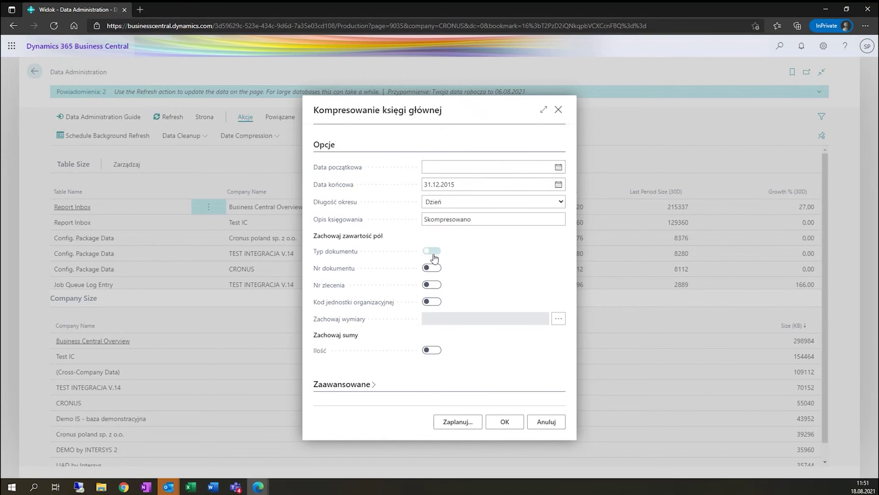
key("Escape")
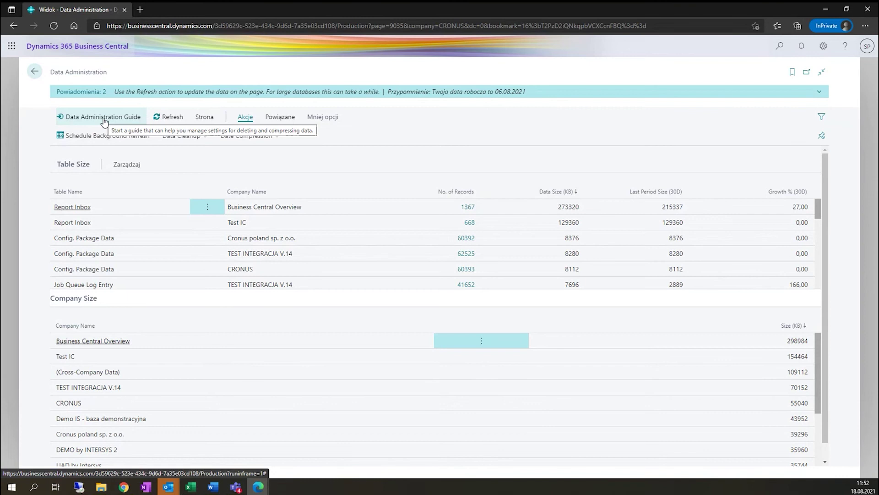
Start the Data Administration Guide and open the list of retention policies from it.
left_click(104, 118)
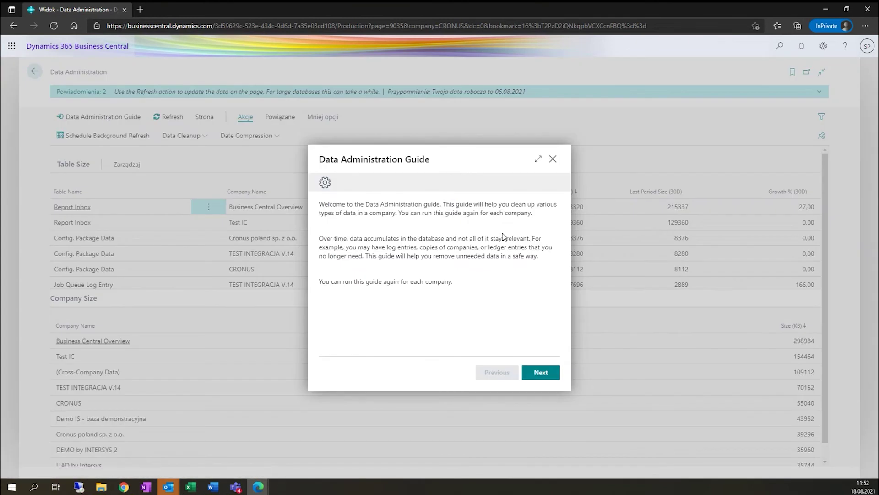
left_click(551, 374)
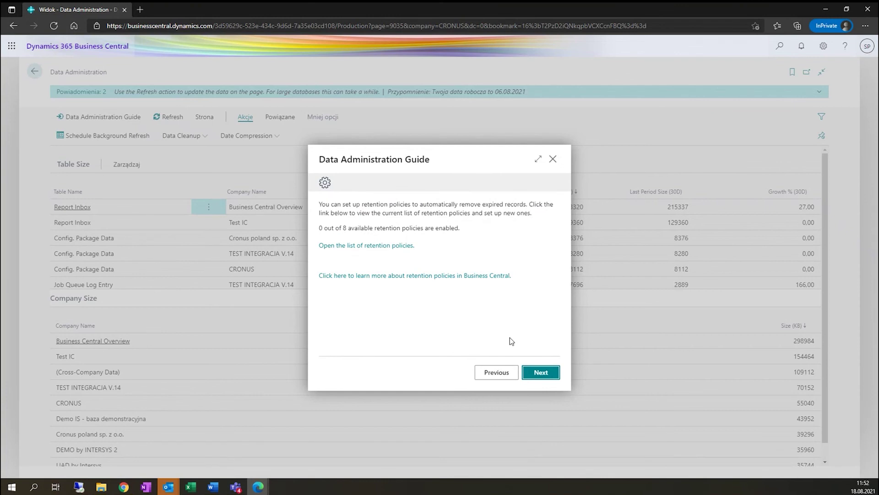
left_click(395, 246)
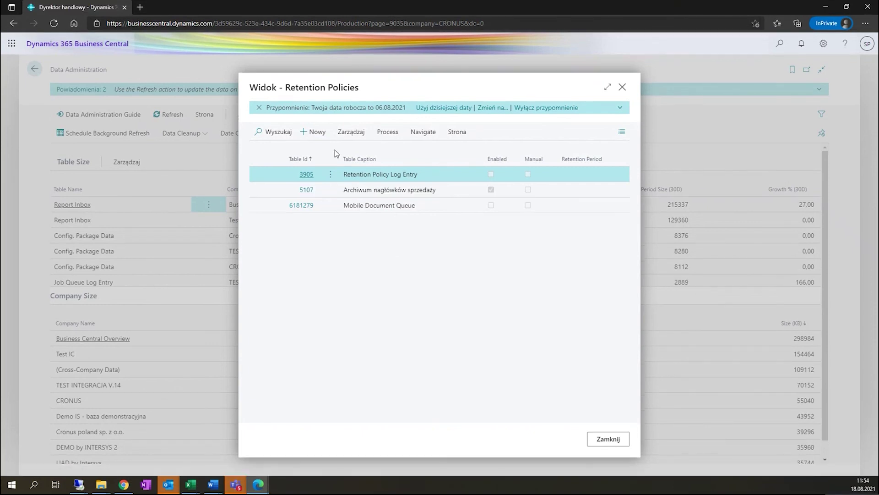
Create an enabled retention policy for the Sent Email table (8889) with retention period SIX MONTHS, and return to the guide.
left_click(316, 132)
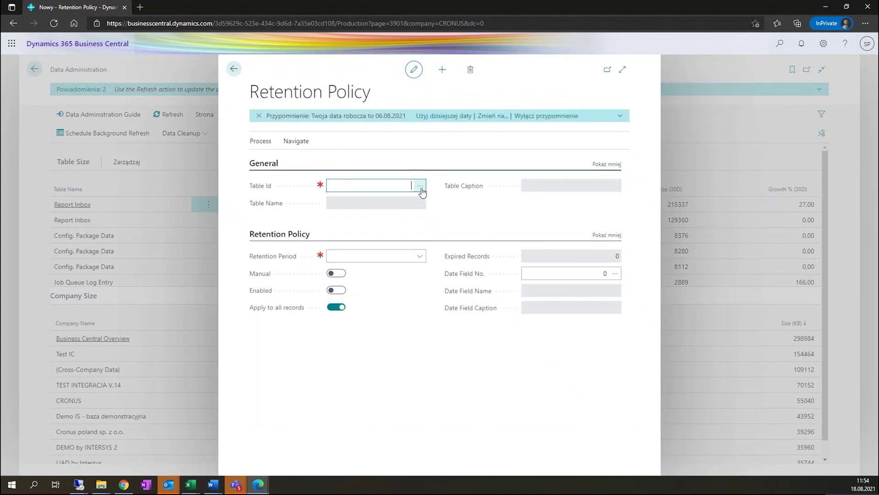
left_click(421, 192)
left_click(387, 227)
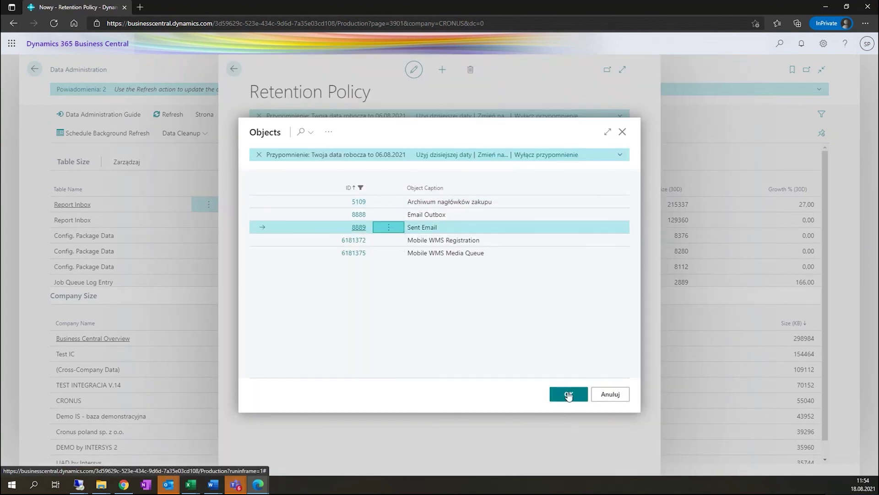
left_click(568, 395)
left_click(419, 256)
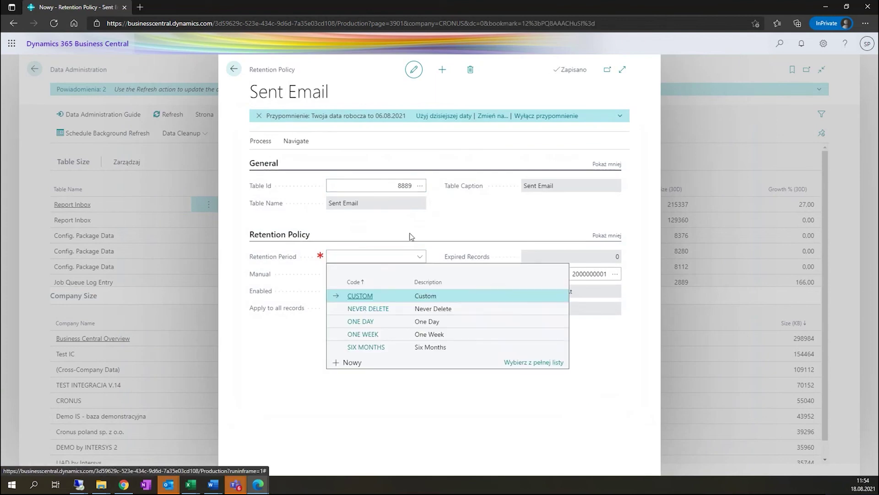
left_click(391, 347)
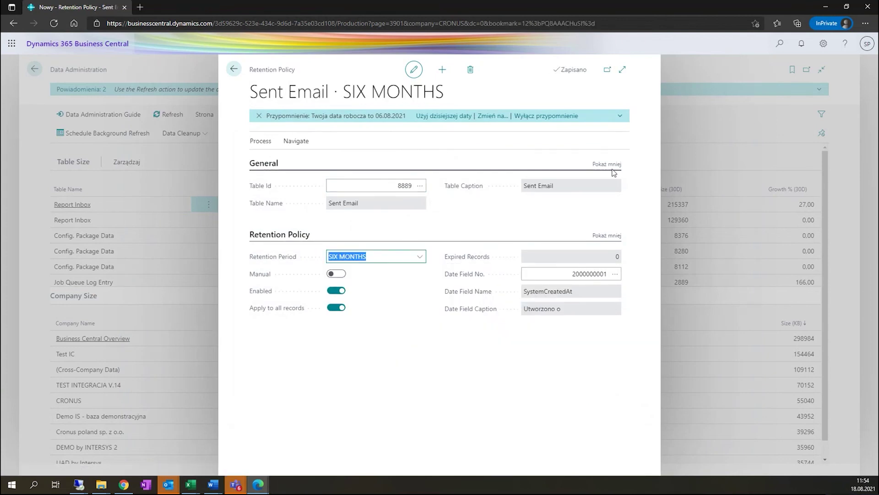
left_click(234, 69)
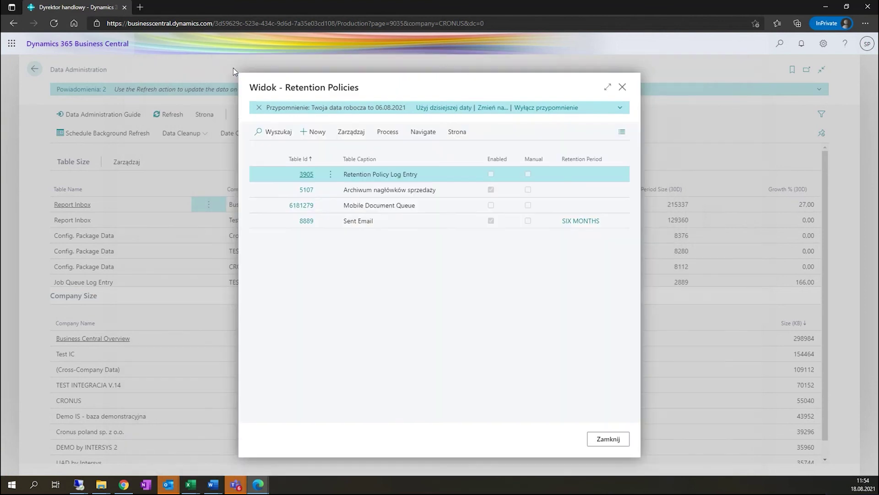
left_click(600, 438)
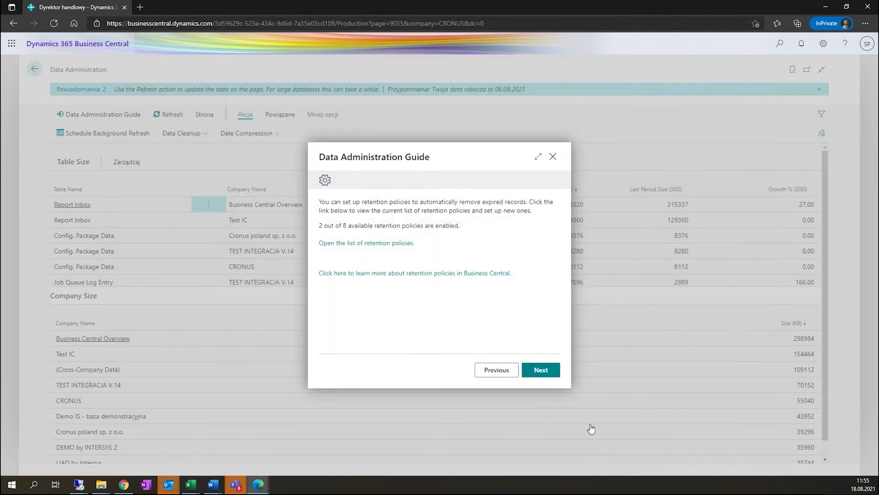
Advance the guide past unused companies to date compression and select Customer Ledger Entries for compression.
left_click(551, 372)
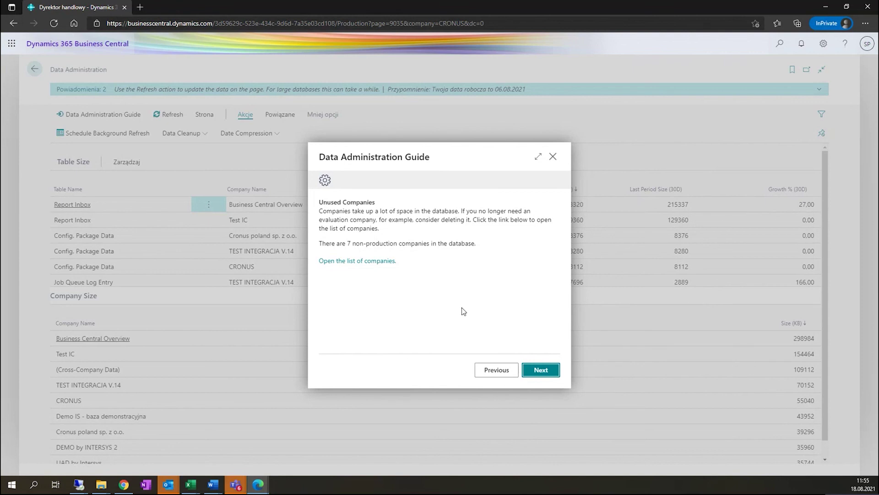
left_click(545, 373)
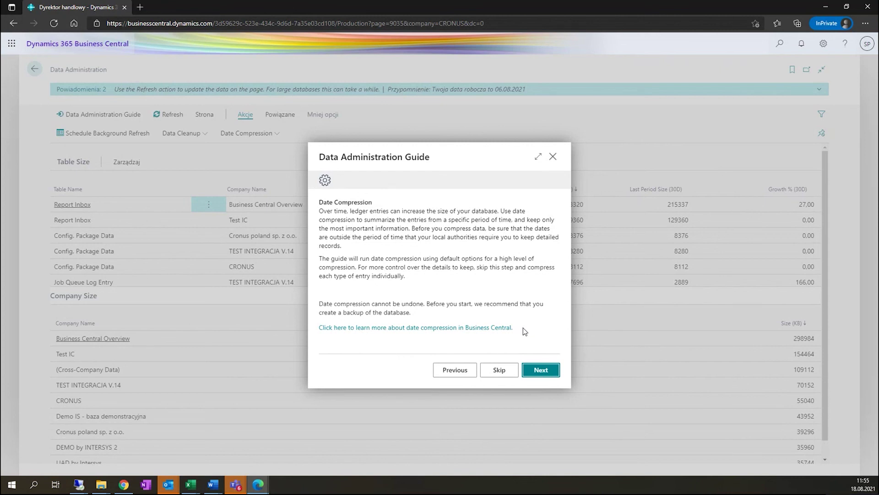
left_click(541, 370)
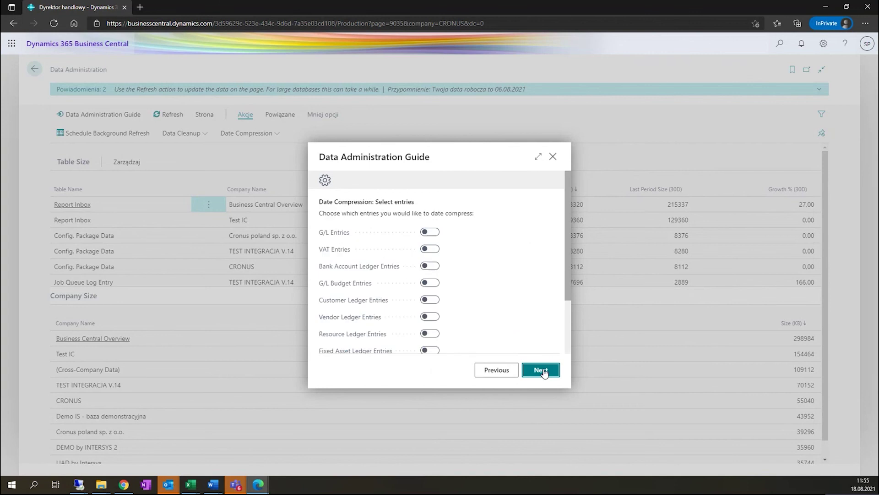
left_click(430, 300)
left_click(554, 369)
Set the Starting Date of the date compression to 01.01.2014.
left_click(469, 235)
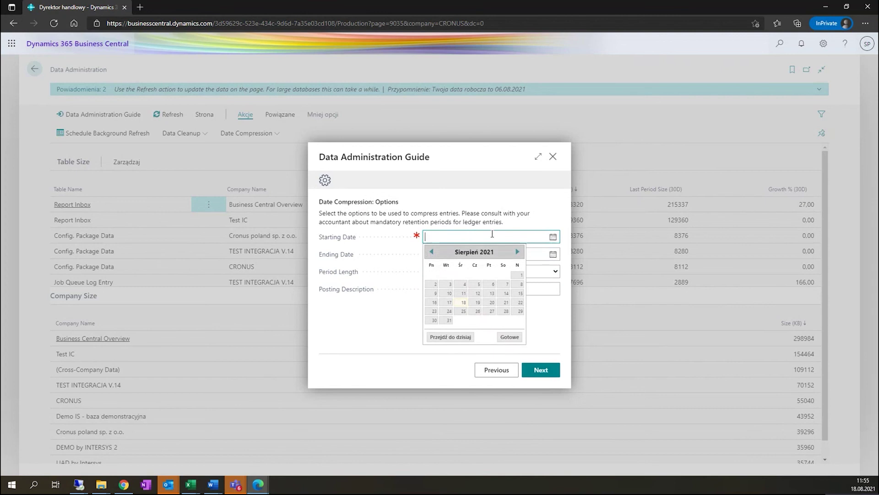
left_click(553, 236)
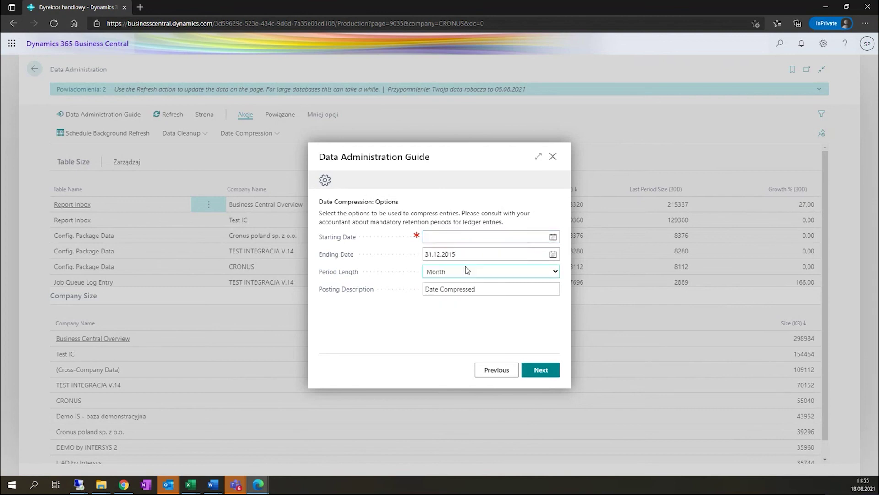
type("31.12.2015")
double_click(456, 236)
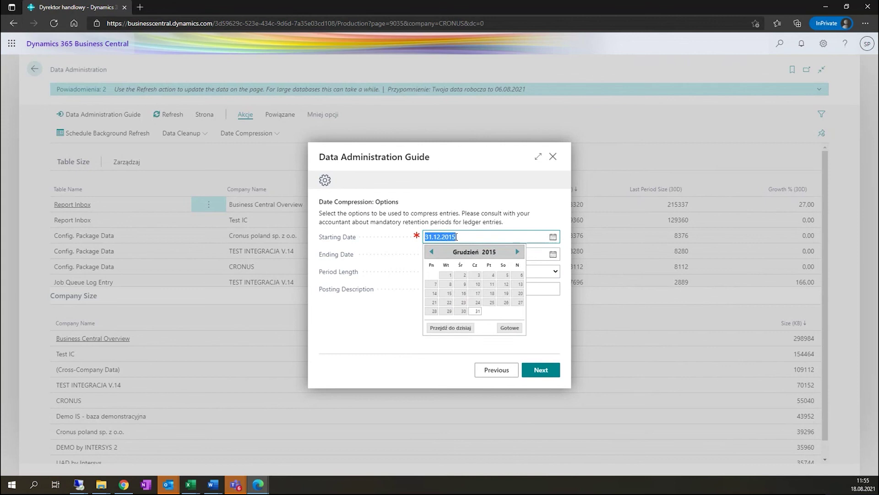
left_click(457, 236)
key("BackSpace")
type("4")
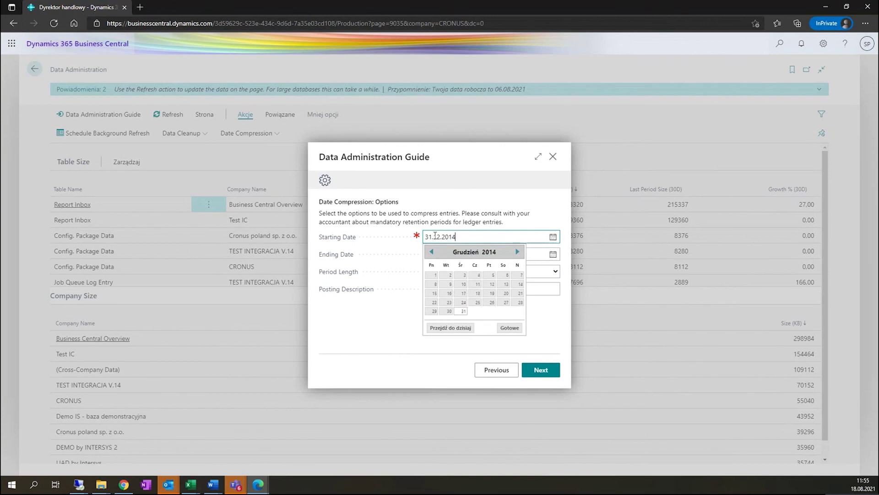
left_click(432, 236)
key("BackSpace")
key("BackSpace")
type("13")
left_click_drag(433, 236, 424, 236)
type("01")
key("Right")
key("shift+Right")
key("shift+Right")
type("01")
key("Tab")
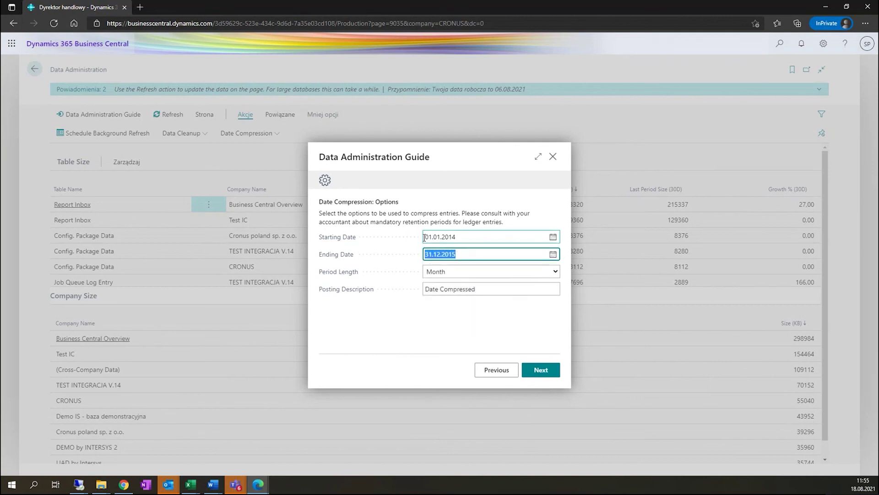
Accept the remaining compression options and retained dimensions without deleting empty registers, and run the date compression.
left_click(491, 290)
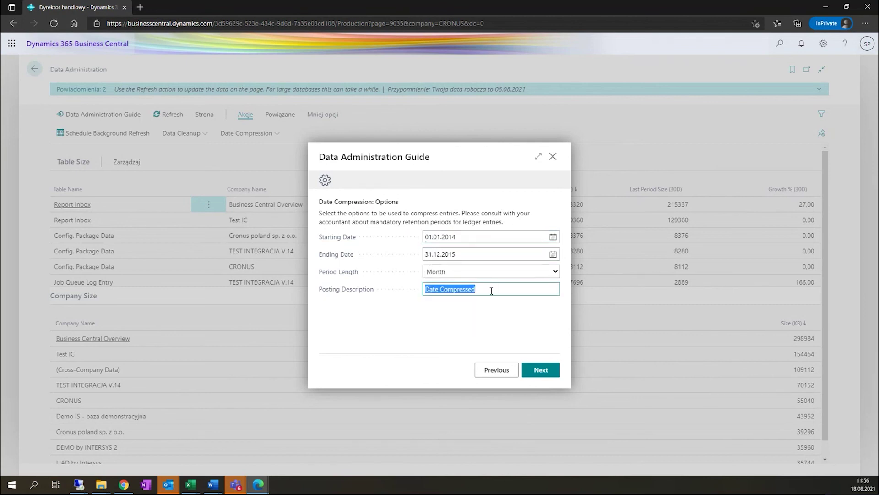
left_click(493, 284)
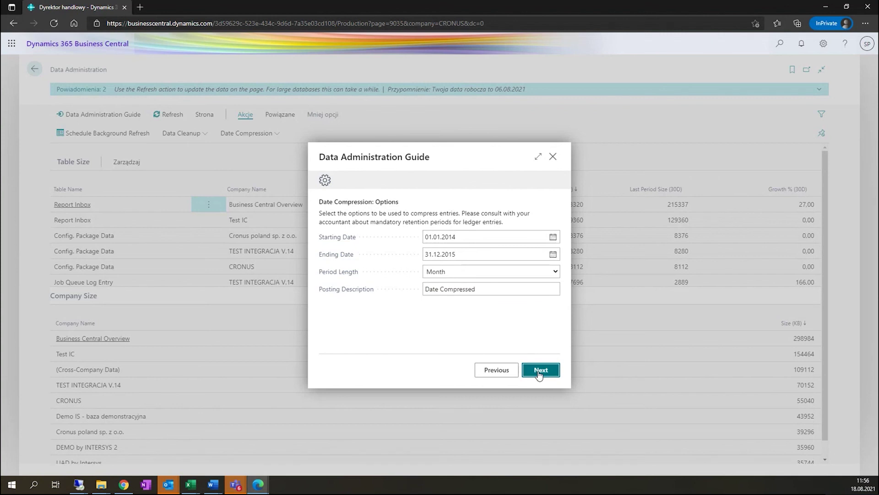
left_click(507, 289)
left_click(546, 370)
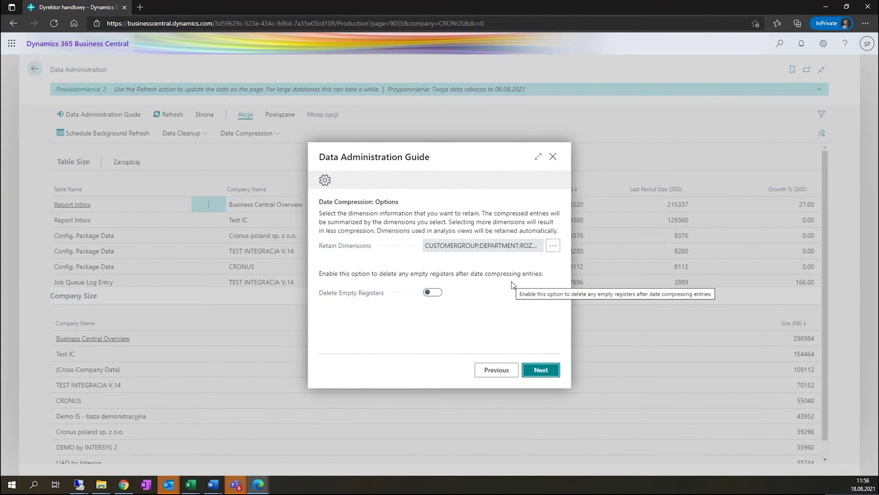
left_click(548, 371)
left_click(549, 371)
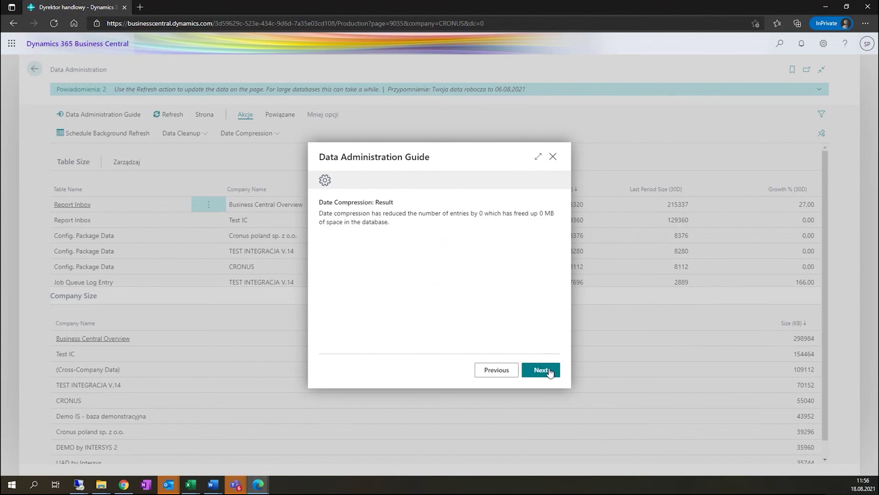